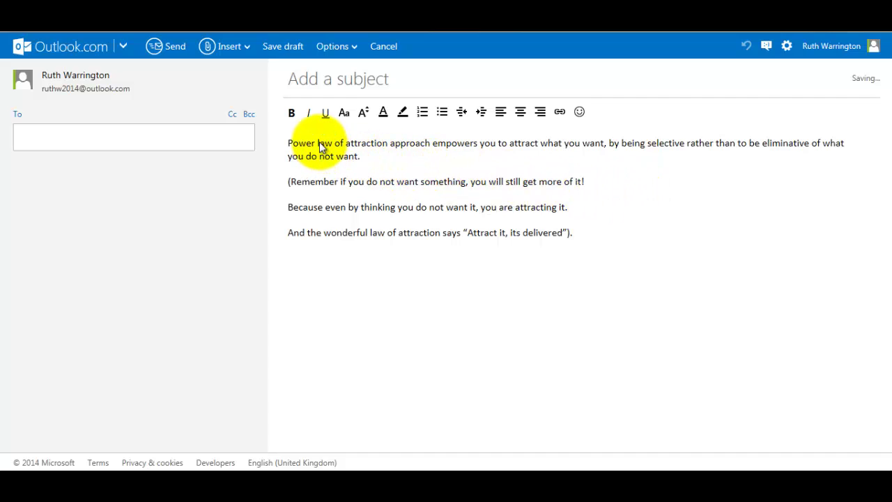
Make 'law of attraction' bold in the first paragraph
left_click_drag(317, 145, 384, 145)
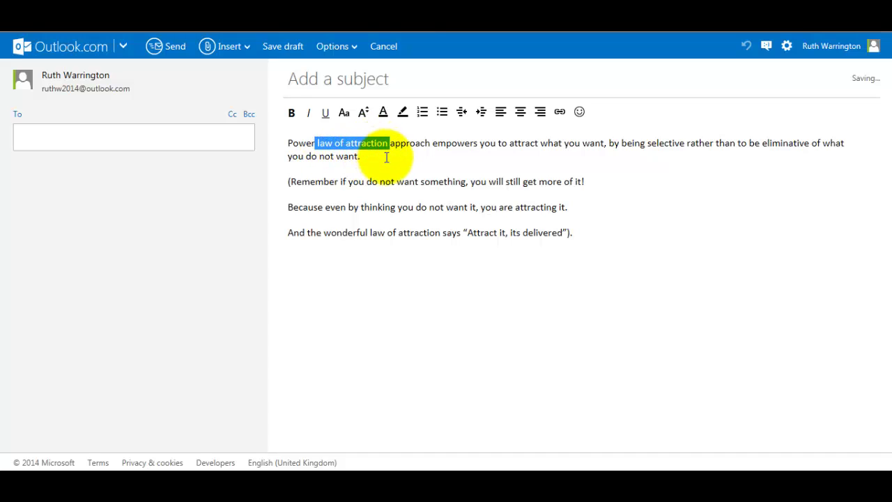
left_click(291, 113)
left_click(403, 262)
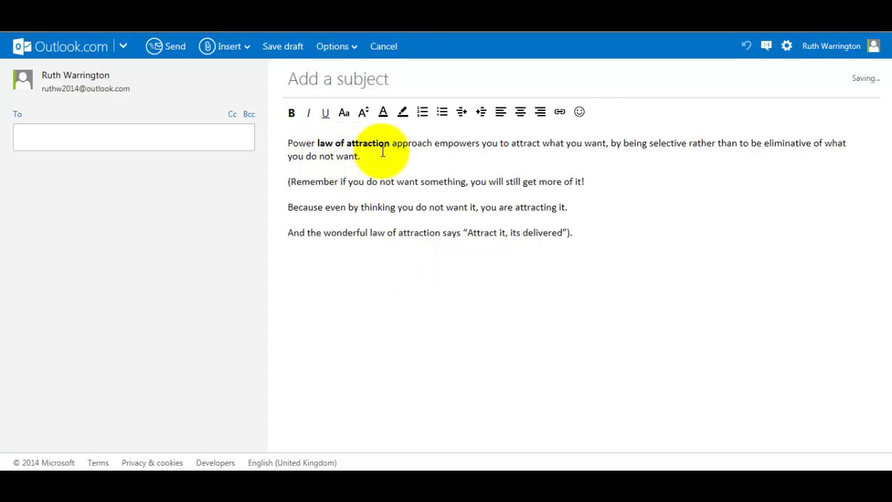
Italicise 'empowers' and underline 'selective' in the first paragraph
left_click_drag(435, 145, 481, 144)
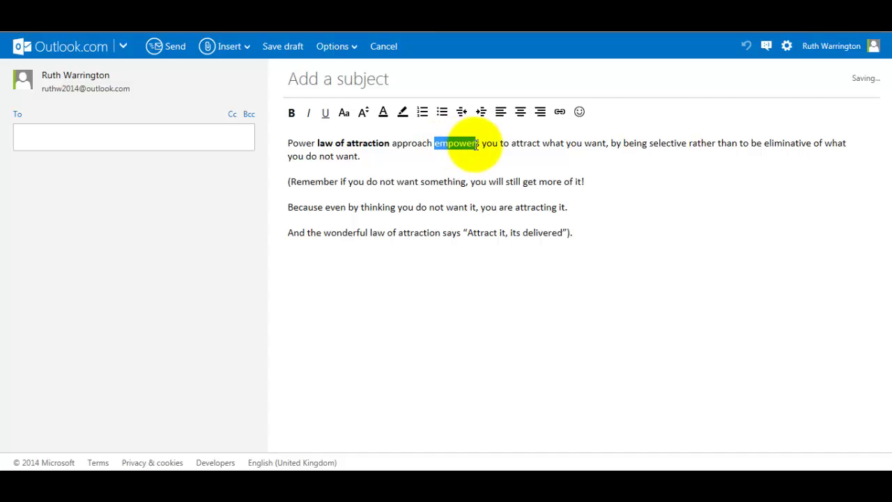
left_click(311, 115)
left_click(497, 285)
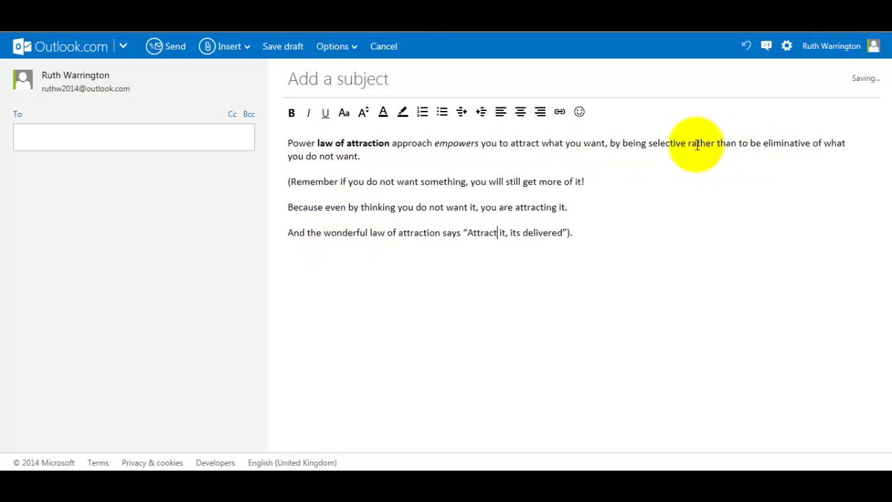
left_click_drag(647, 143, 686, 144)
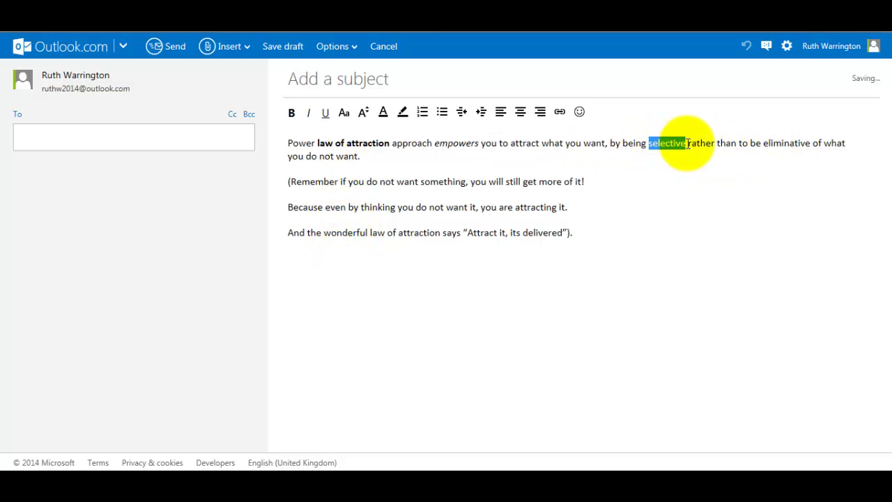
left_click(326, 113)
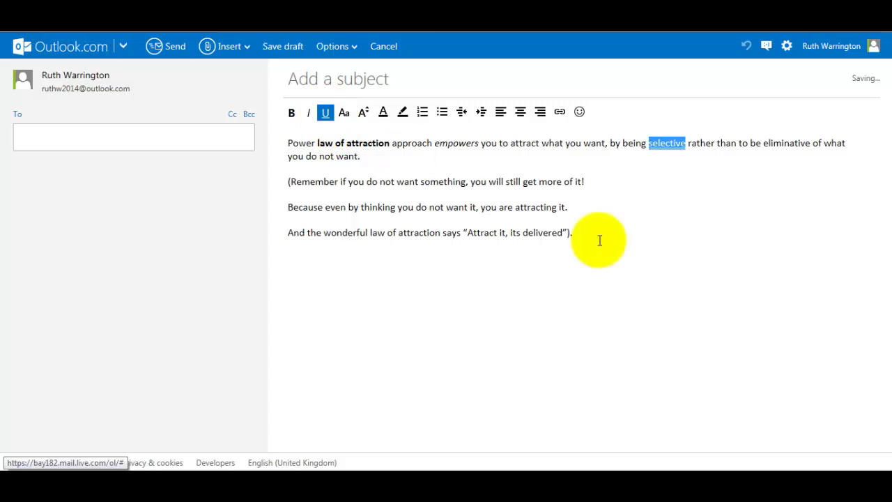
left_click(655, 208)
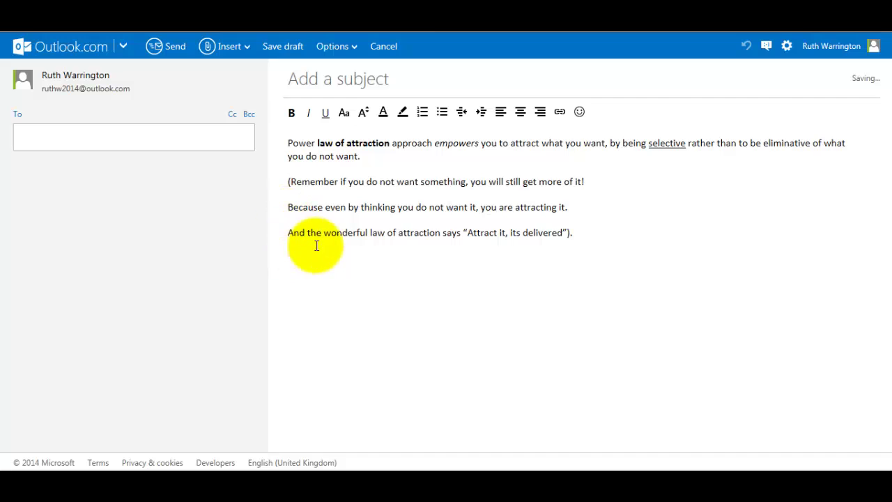
left_click_drag(324, 233, 441, 234)
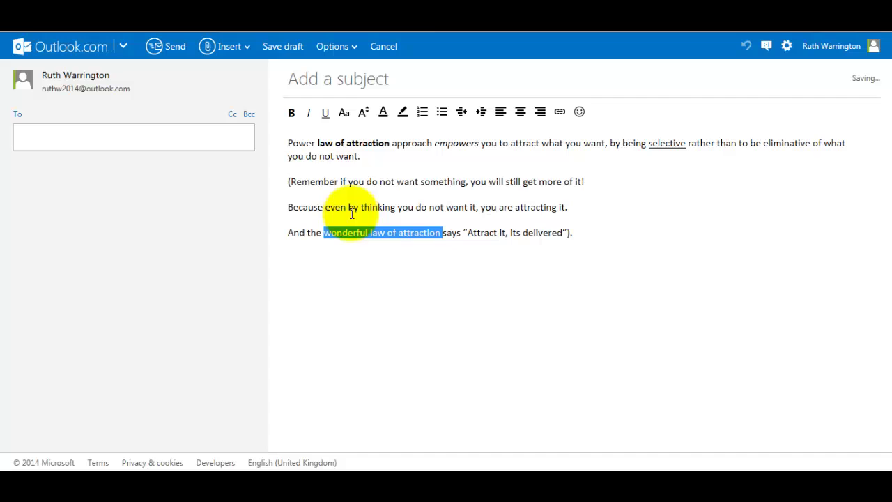
left_click(345, 115)
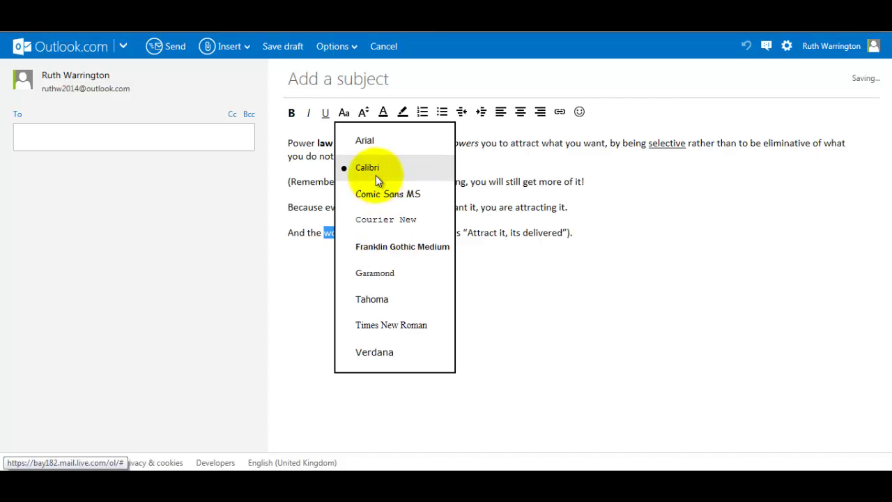
left_click(378, 195)
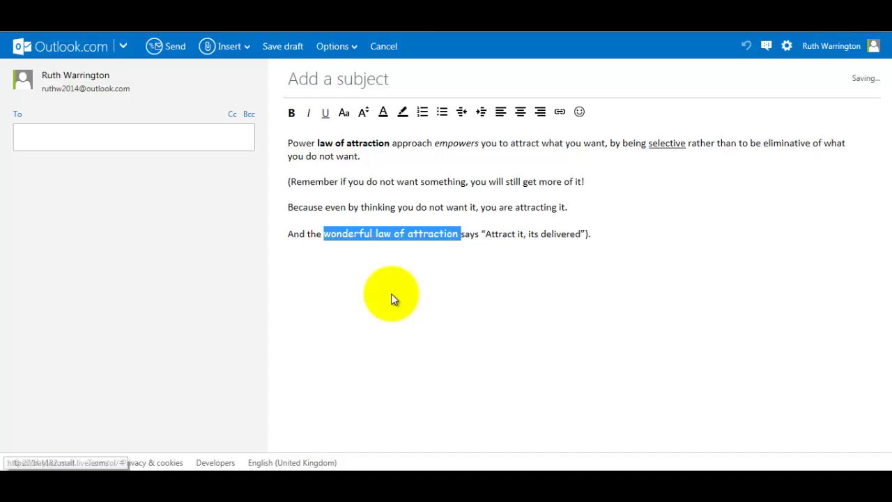
left_click(391, 300)
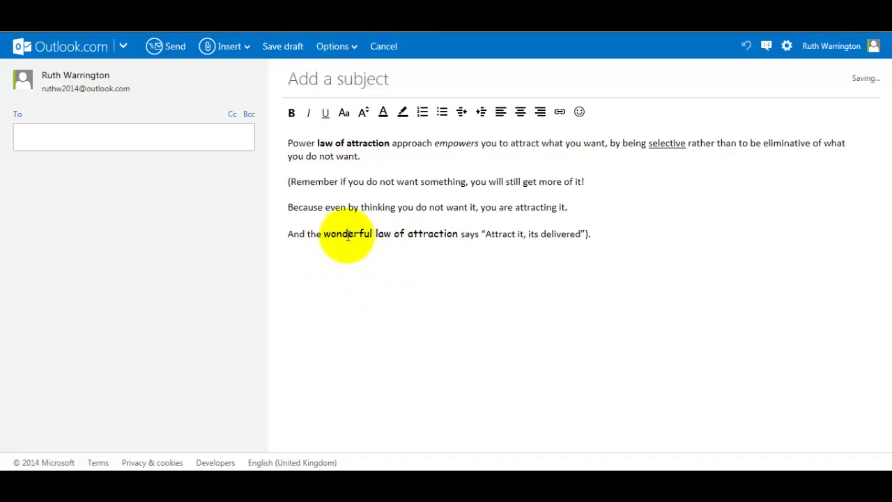
left_click_drag(324, 235, 458, 235)
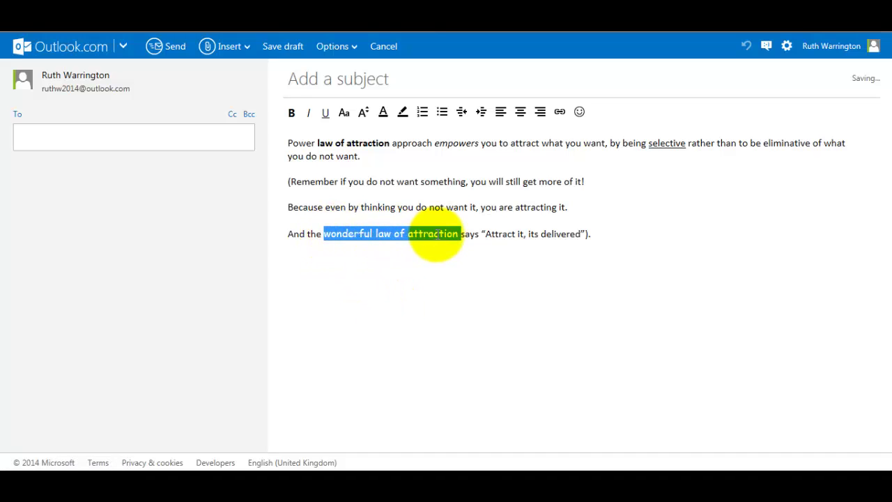
left_click(344, 114)
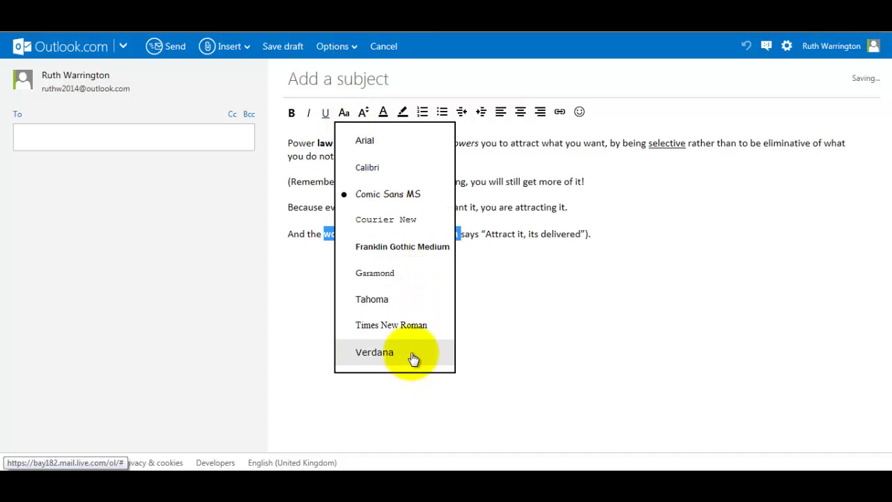
left_click(408, 326)
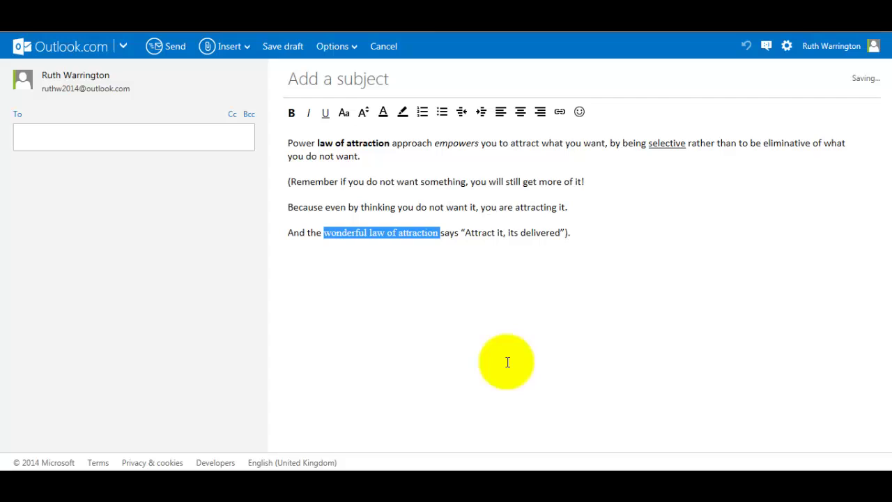
left_click(426, 292)
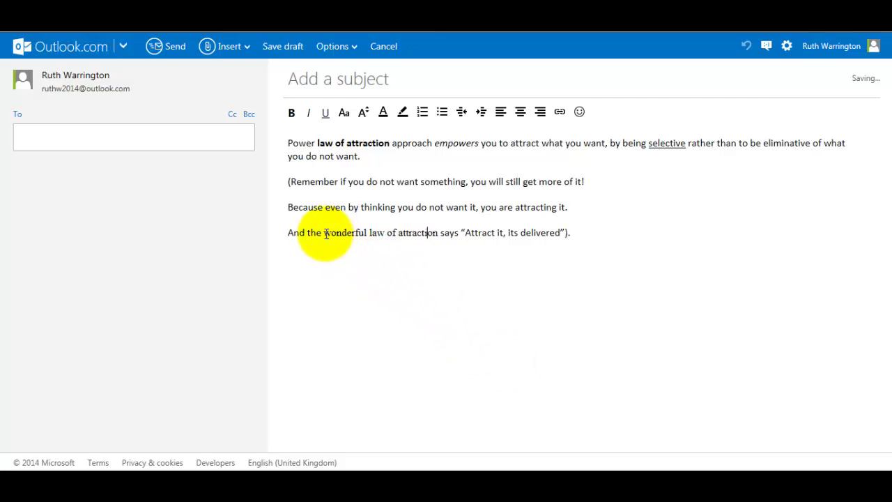
left_click_drag(324, 233, 419, 244)
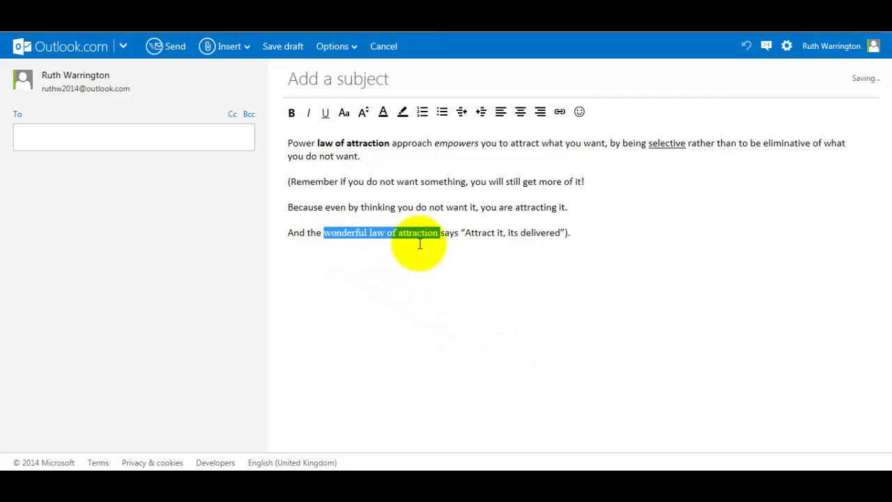
left_click(346, 122)
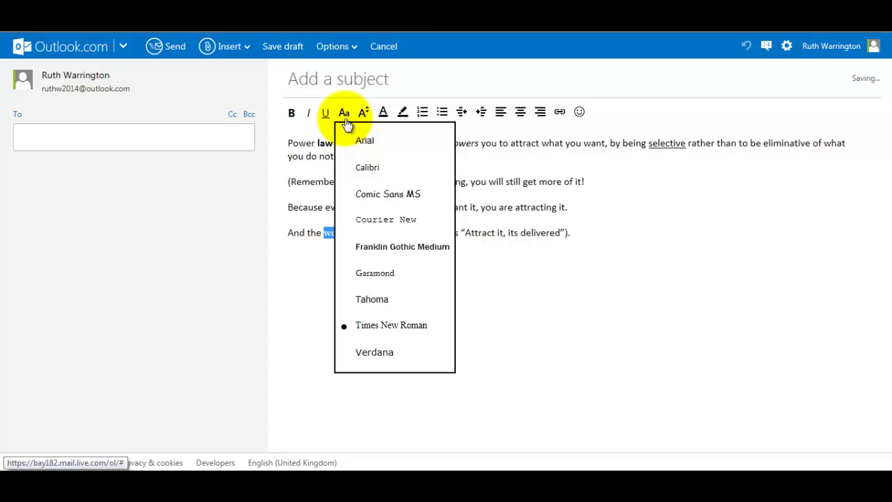
left_click(362, 166)
left_click(386, 263)
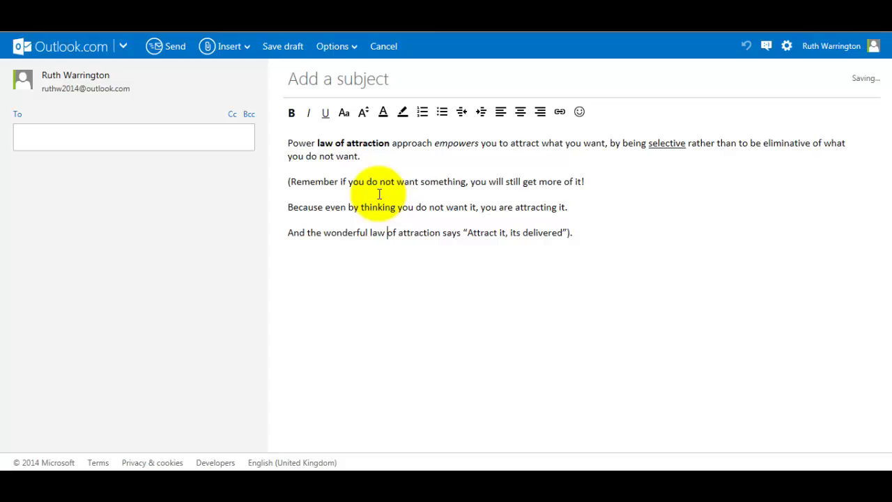
Enlarge 'do not' in the second paragraph to font size 30
left_click_drag(366, 181, 396, 182)
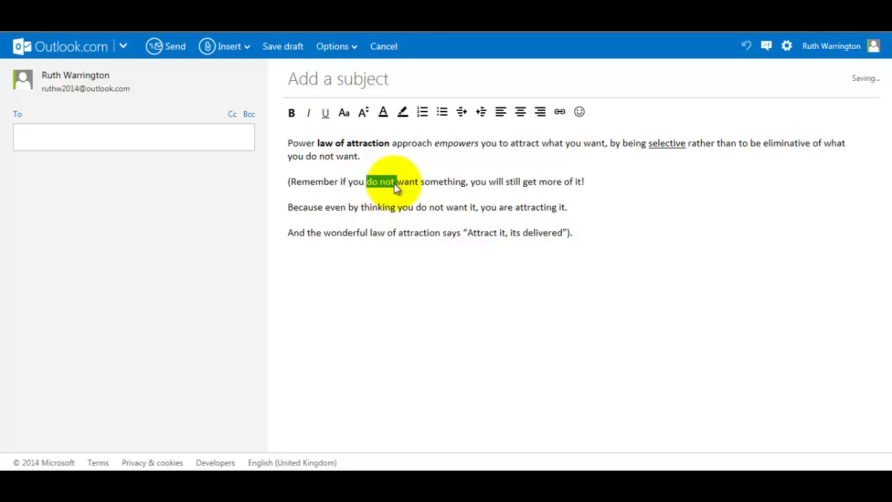
left_click(365, 114)
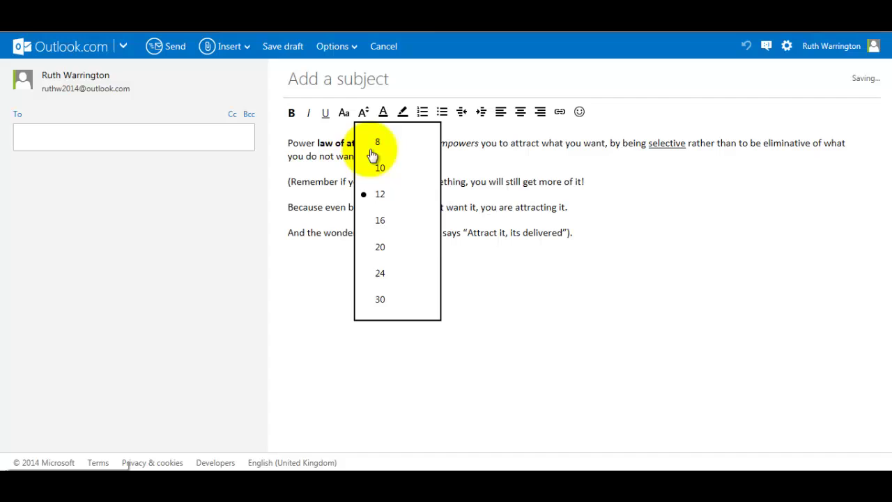
left_click(393, 300)
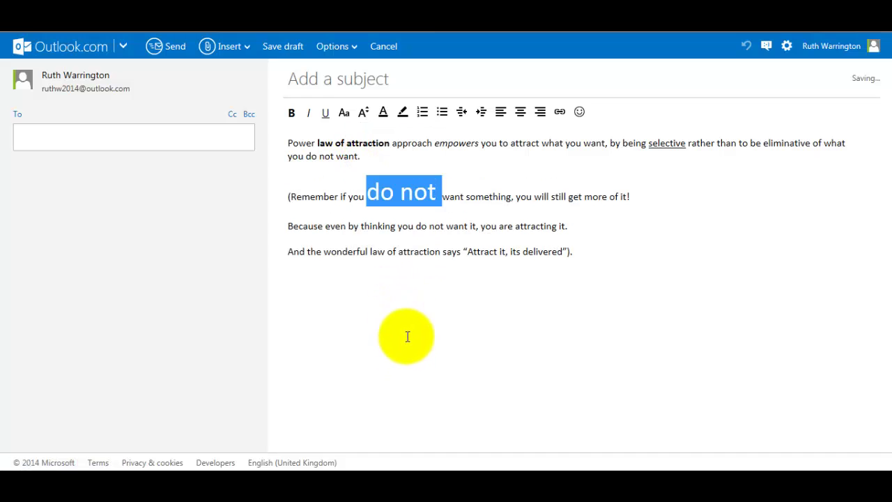
left_click(409, 319)
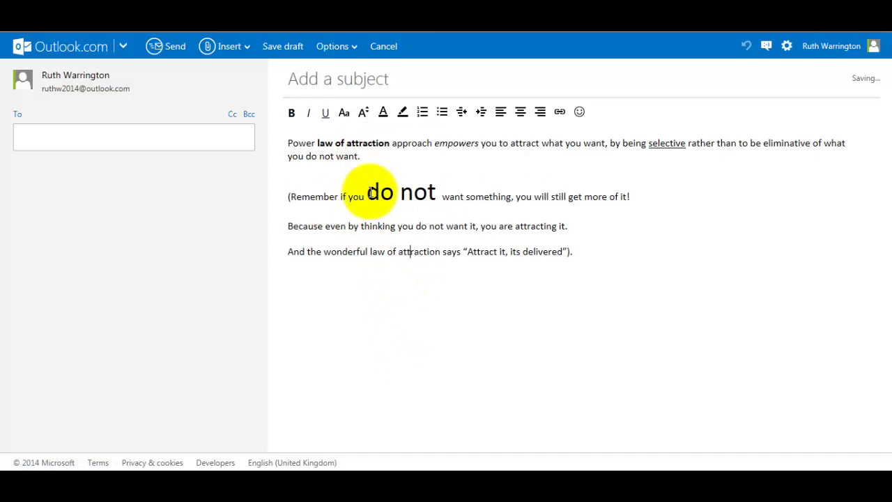
Shrink 'do not' to font size 8
left_click_drag(370, 193, 432, 194)
left_click(365, 113)
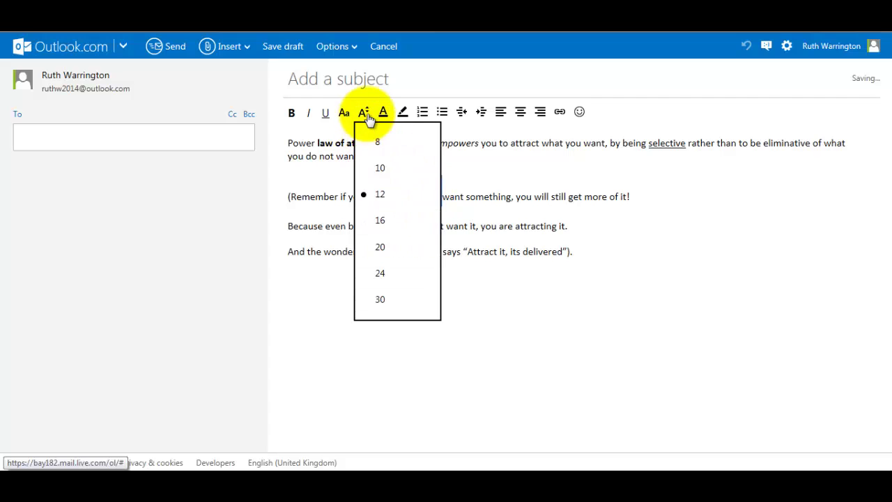
left_click(377, 141)
left_click(417, 301)
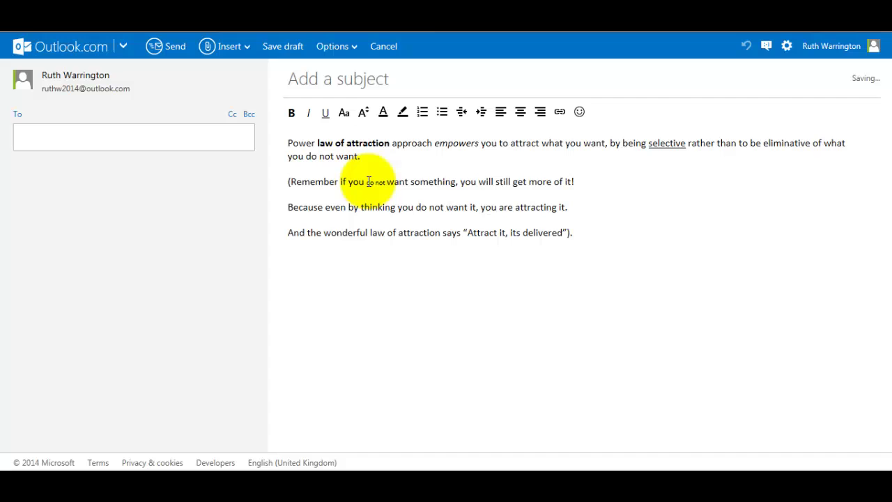
Return 'do not' to font size 12
left_click_drag(367, 181, 381, 180)
left_click(364, 111)
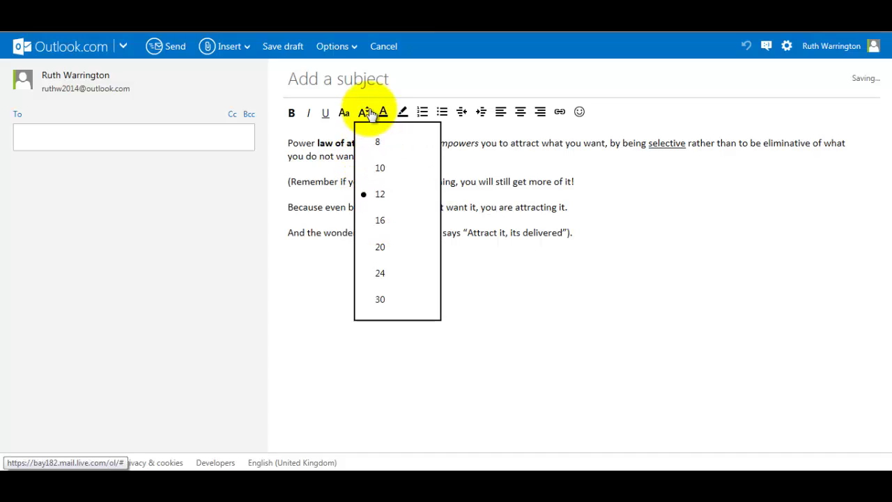
left_click(389, 196)
left_click(413, 264)
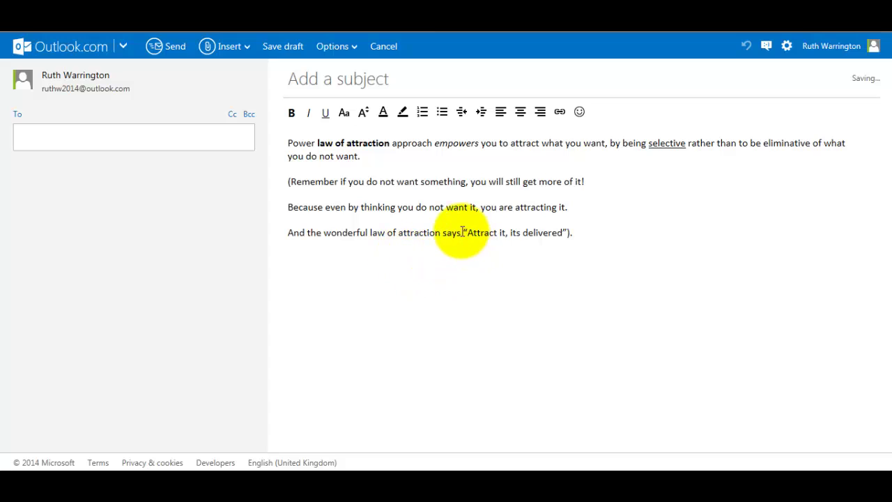
Colour the quoted 'Attract it, its delivered' in the last line blue
left_click_drag(463, 232, 572, 232)
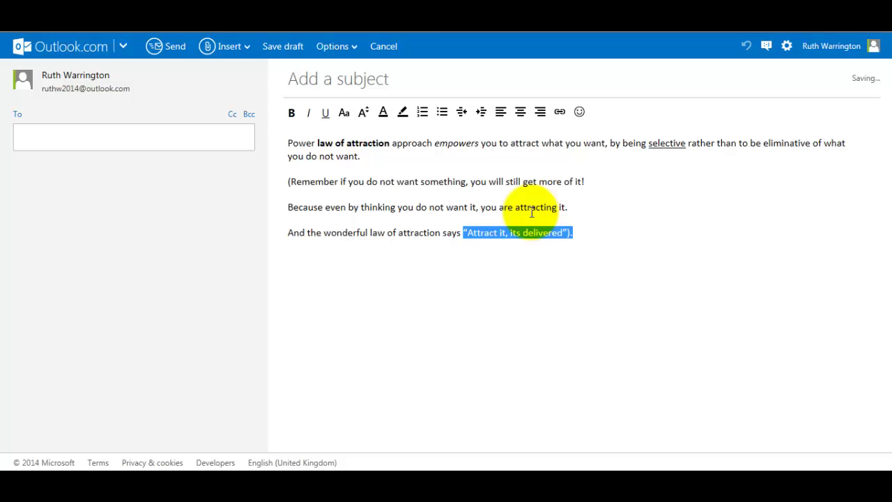
left_click(383, 114)
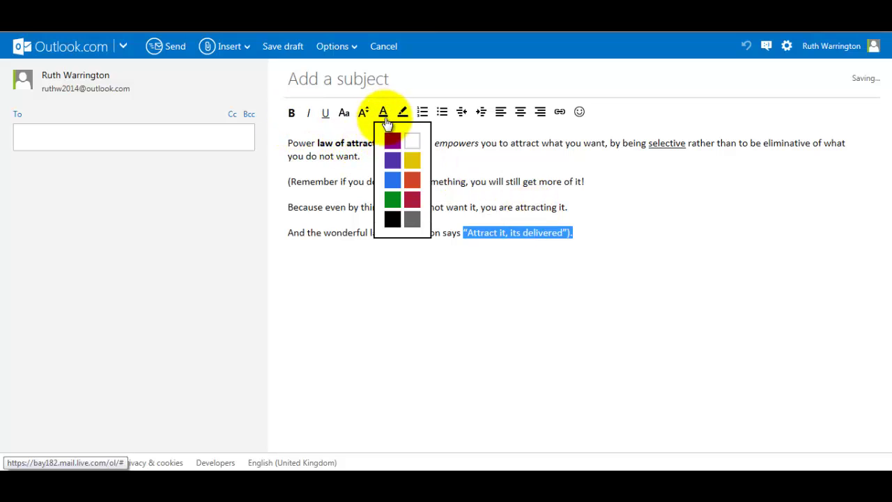
left_click(393, 181)
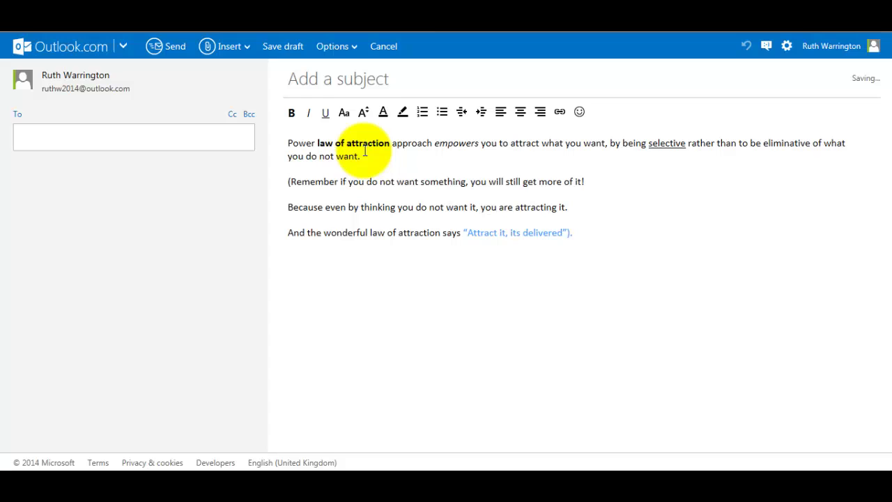
left_click(383, 115)
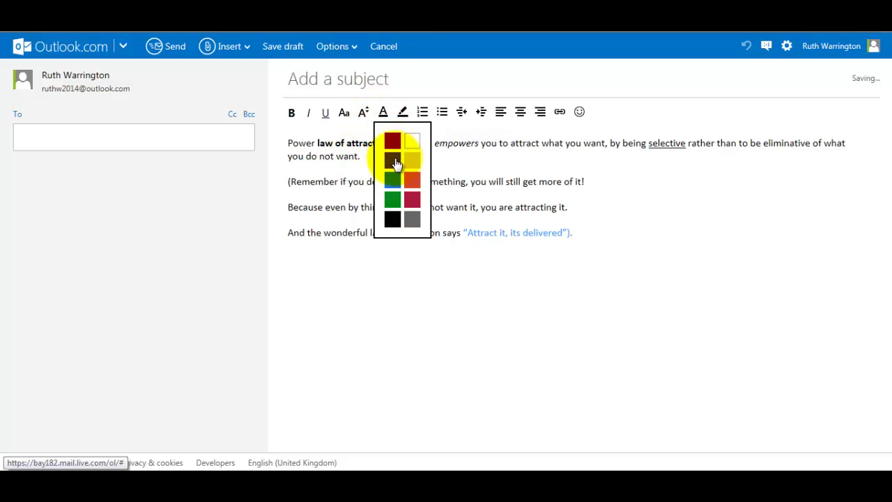
left_click(468, 276)
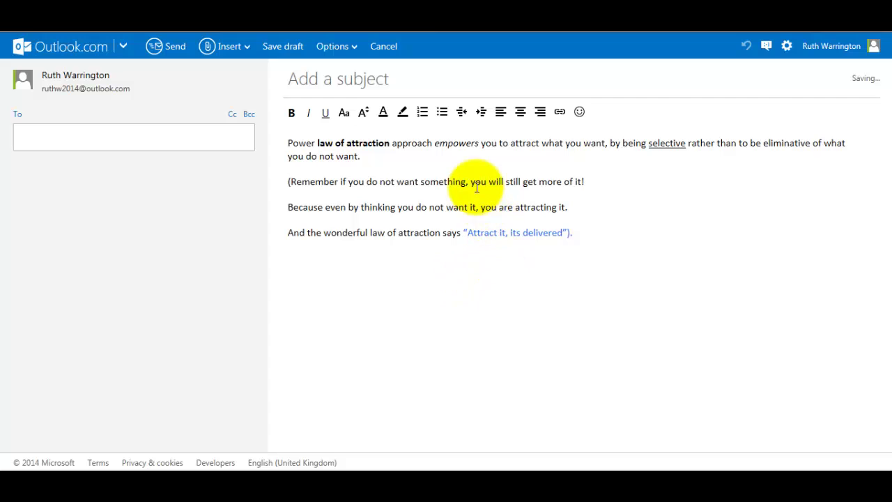
Highlight 'you will still get more of it!' in cyan
left_click_drag(472, 180, 592, 179)
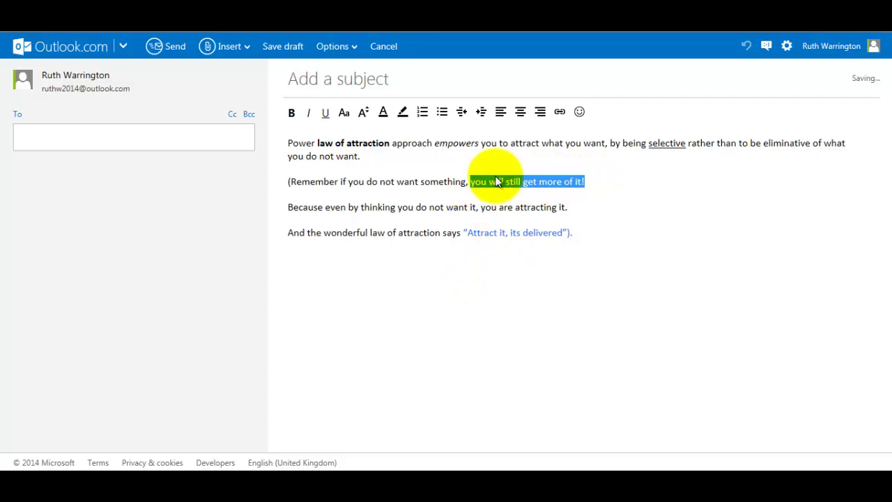
left_click(403, 116)
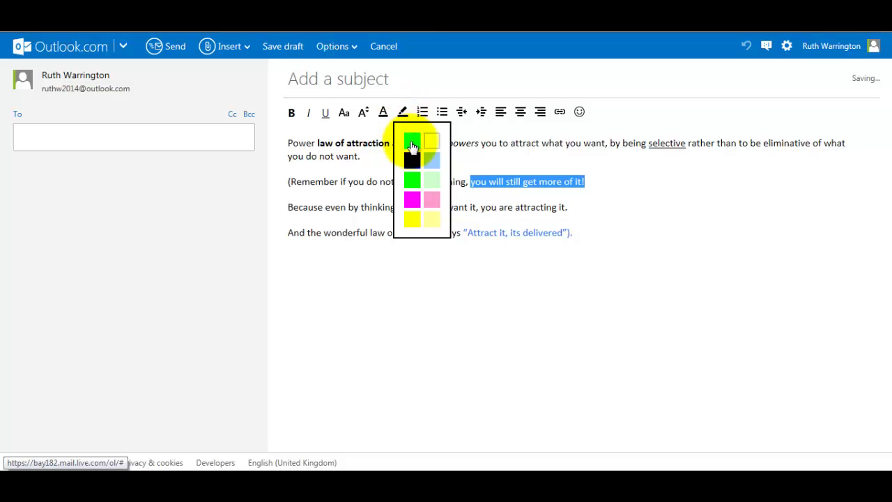
left_click(412, 147)
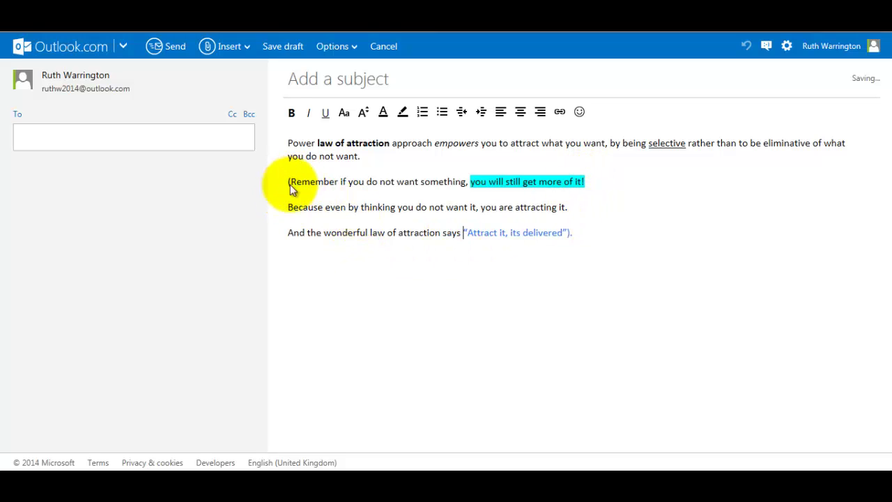
Number the last three paragraphs 1–3 and delete the empty list items
left_click_drag(290, 184, 587, 233)
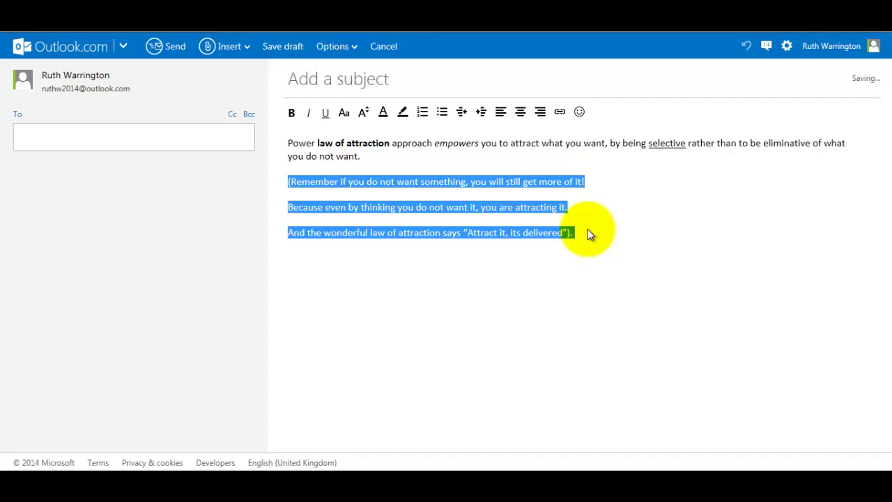
left_click(424, 117)
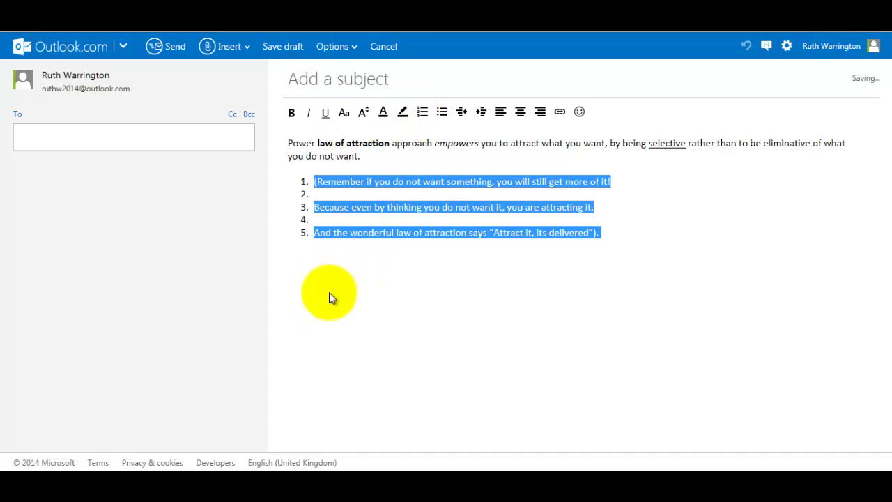
left_click(315, 193)
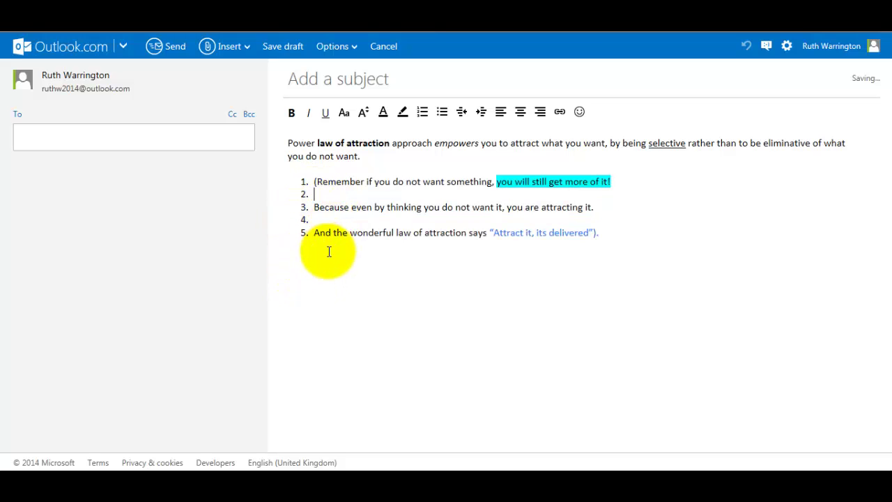
key("BackSpace")
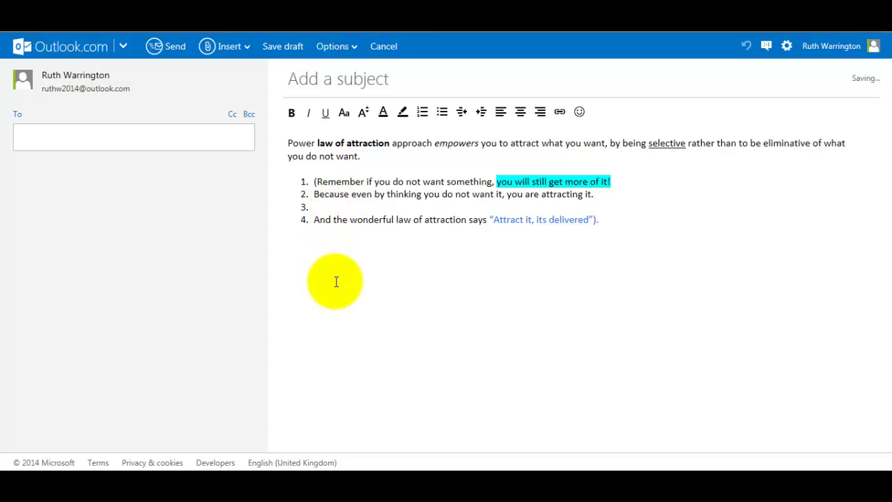
key("BackSpace")
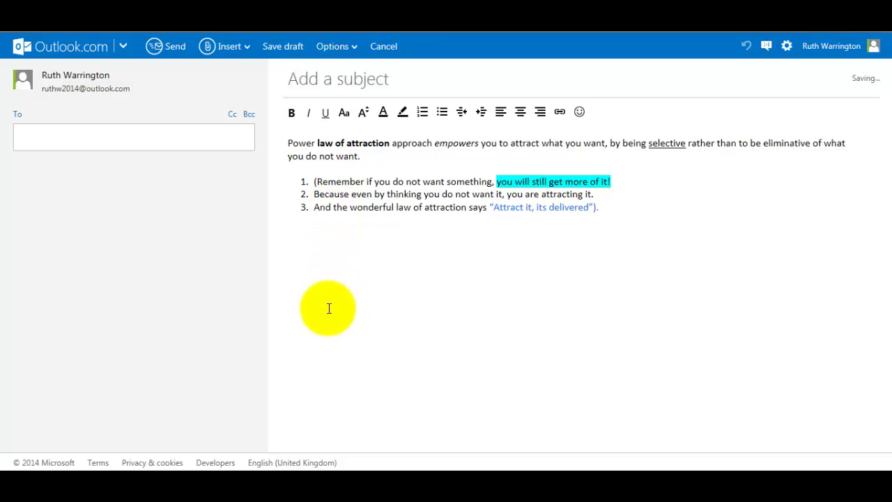